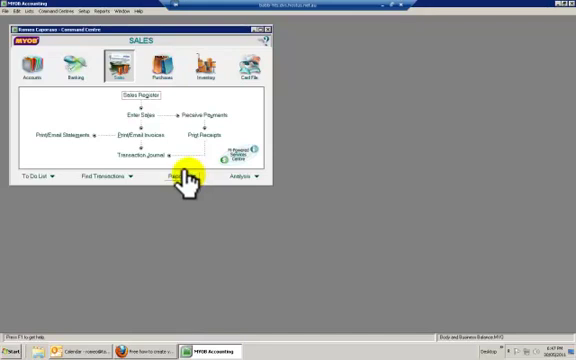
Step: Switch the Command Centre to the Accounts area
click(33, 68)
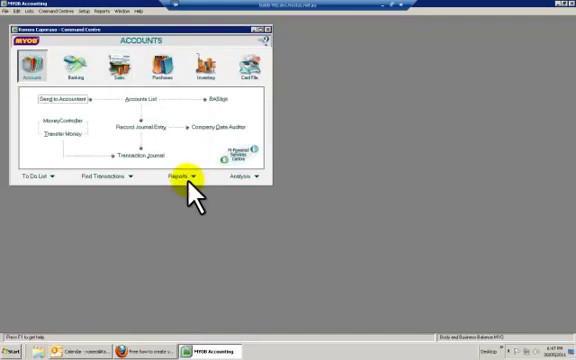
Step: Maximise the Index to Reports and select the Profit & Loss [Accrual] report
click(187, 176)
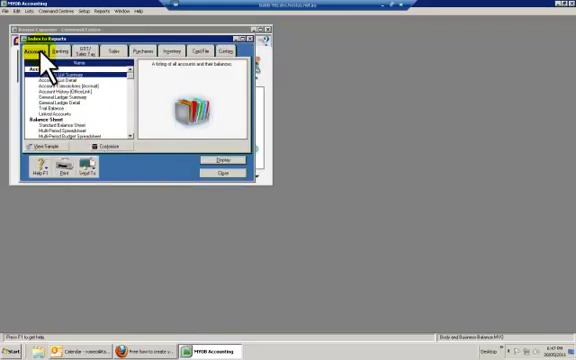
click(248, 38)
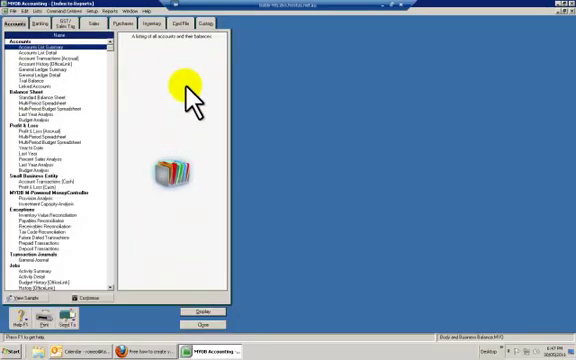
click(48, 131)
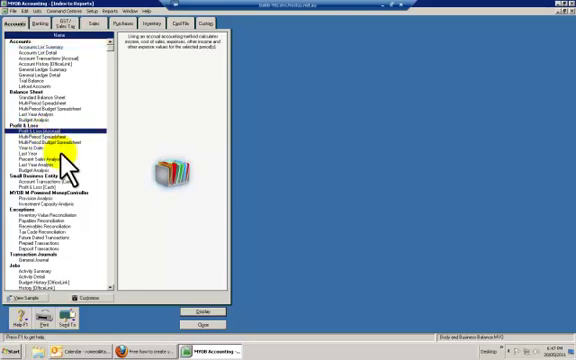
Step: Set the Profit & Loss report's date range to April through April 2011
click(95, 299)
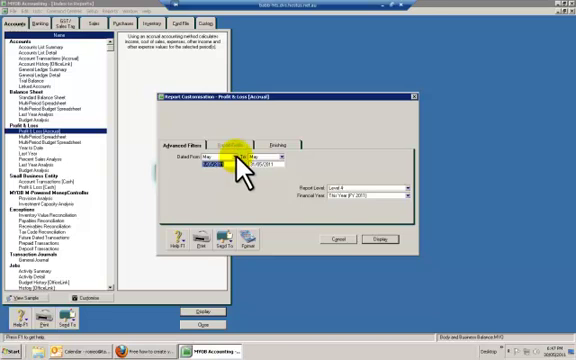
click(238, 158)
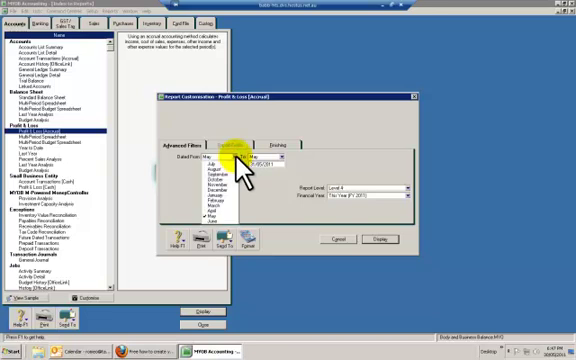
click(232, 228)
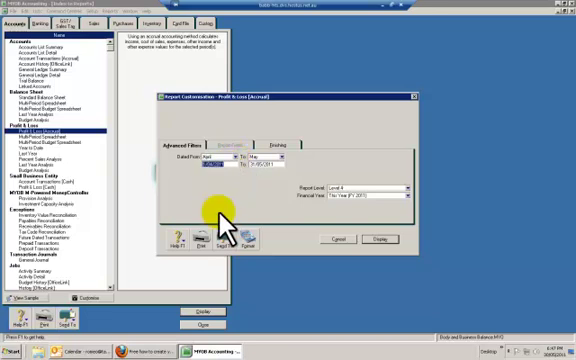
click(238, 158)
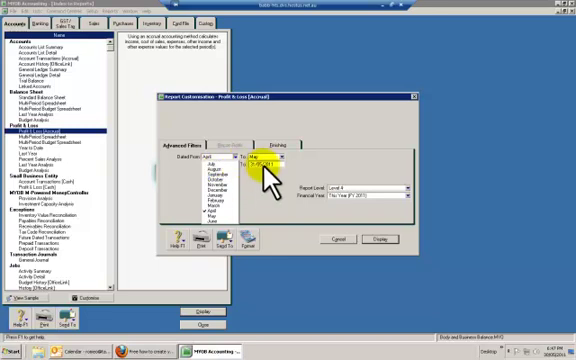
click(214, 214)
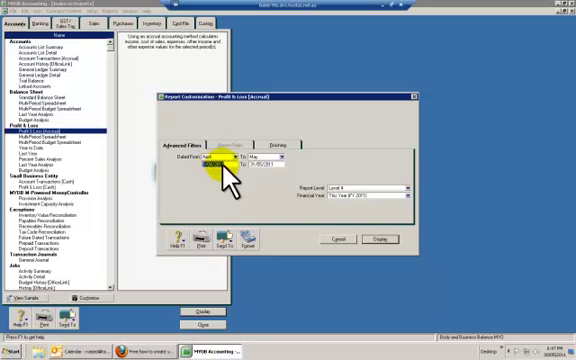
click(268, 158)
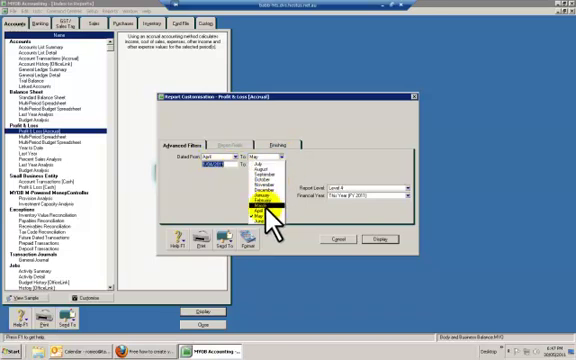
click(262, 203)
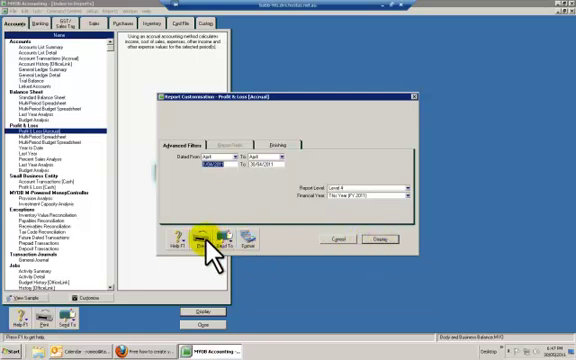
Step: Display the April 2011 Profit & Loss Statement, check Send To options, then close it
click(380, 239)
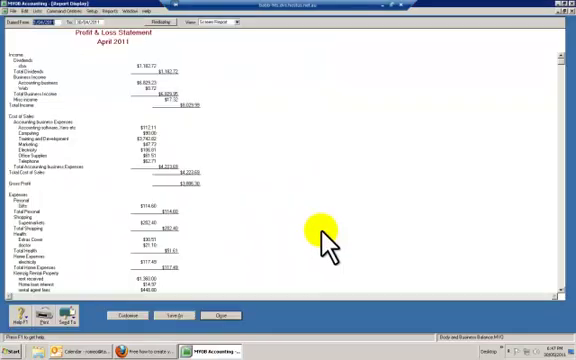
click(67, 316)
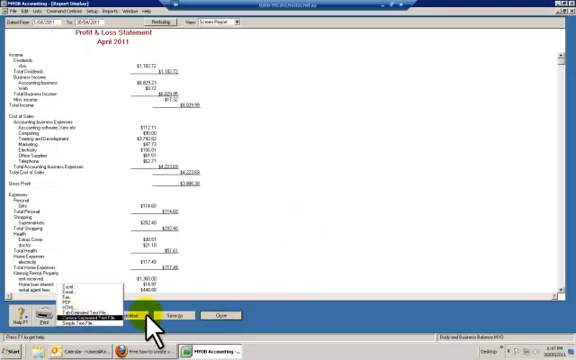
click(221, 316)
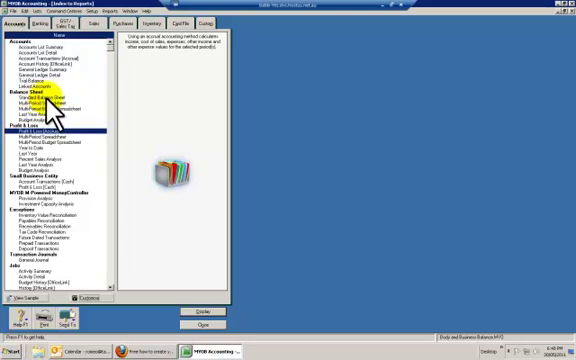
Step: Display the Standard Balance Sheet as of April 2011, then close it and the report index
click(45, 98)
click(208, 320)
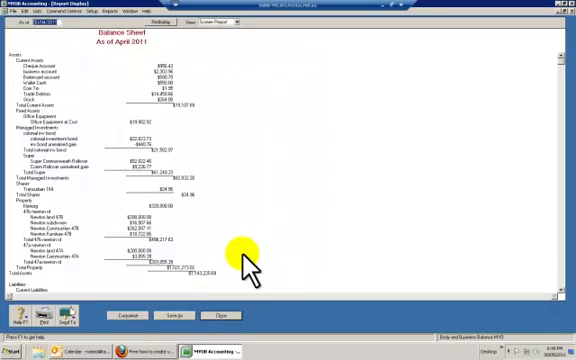
click(128, 315)
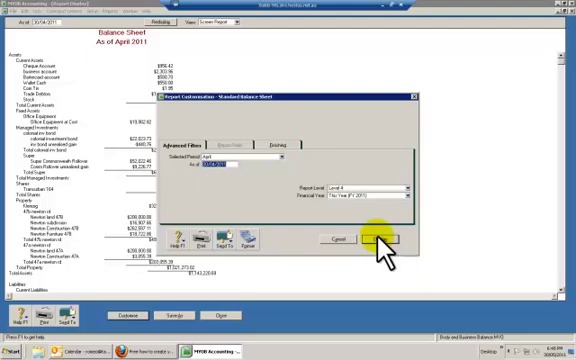
click(380, 239)
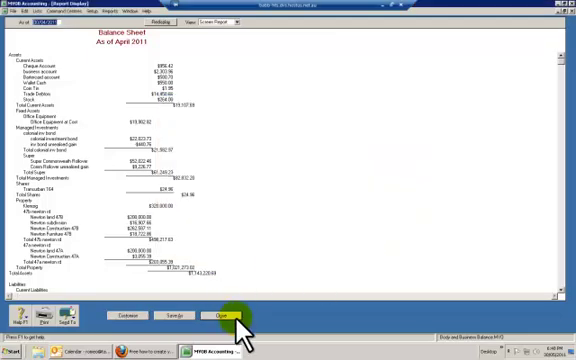
click(222, 315)
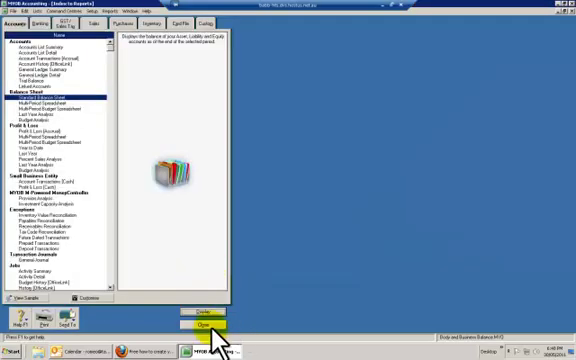
click(208, 326)
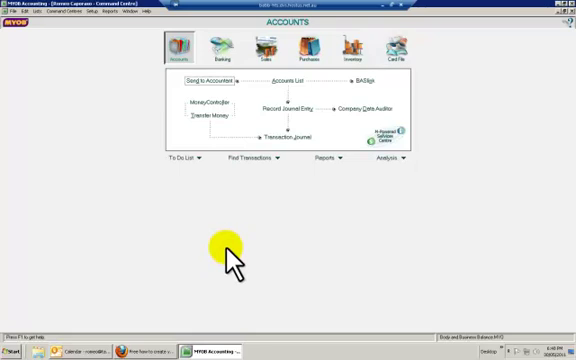